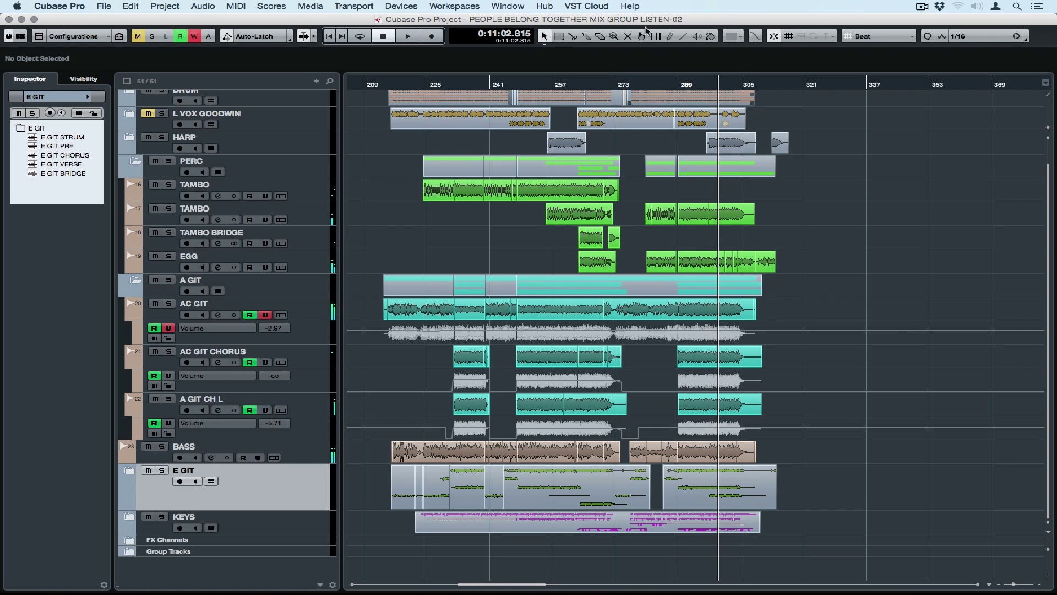
# Step: Select the song events and set the locators to the selection range, then deselect
pyautogui.moveTo(368, 99); pyautogui.dragTo(801, 556)
pyautogui.click(354, 5)
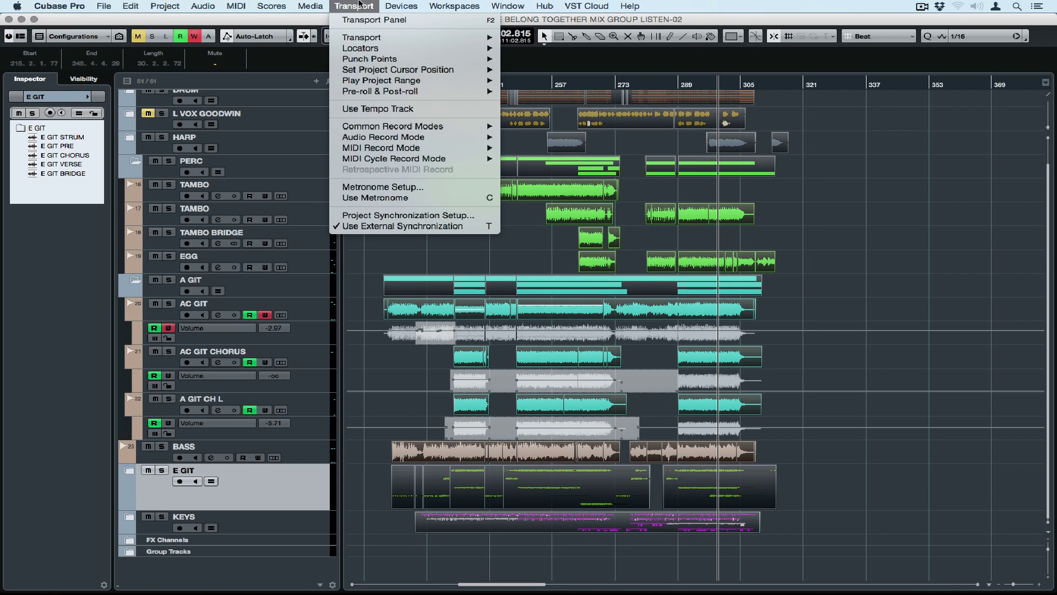
pyautogui.moveTo(363, 48)
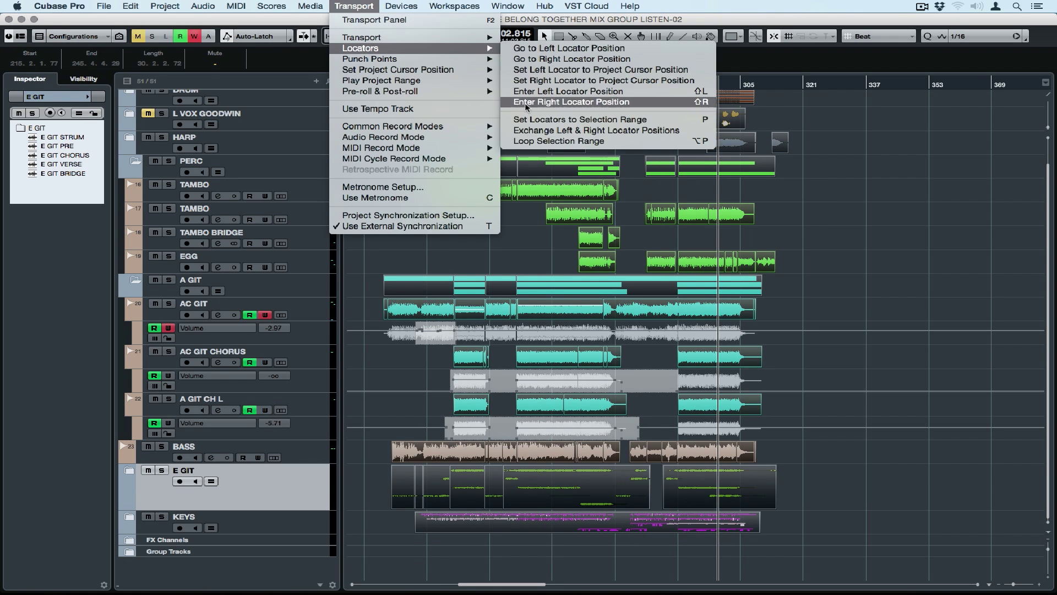
pyautogui.click(532, 118)
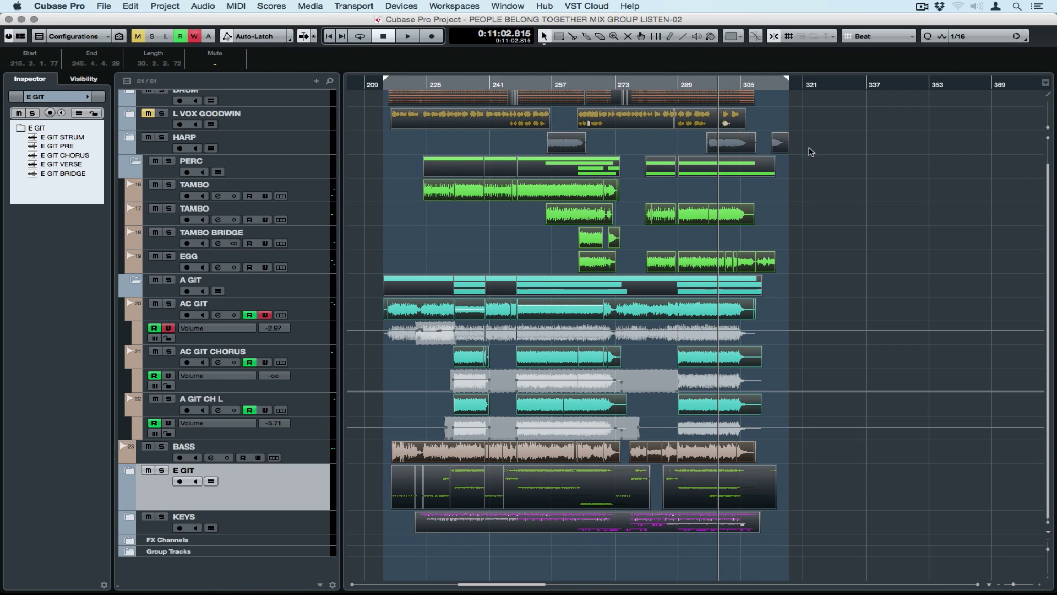
pyautogui.click(848, 154)
# Step: Play from the left locator, zoomed in on the start, stopping at 0:07:58.575
pyautogui.press('KP_1')
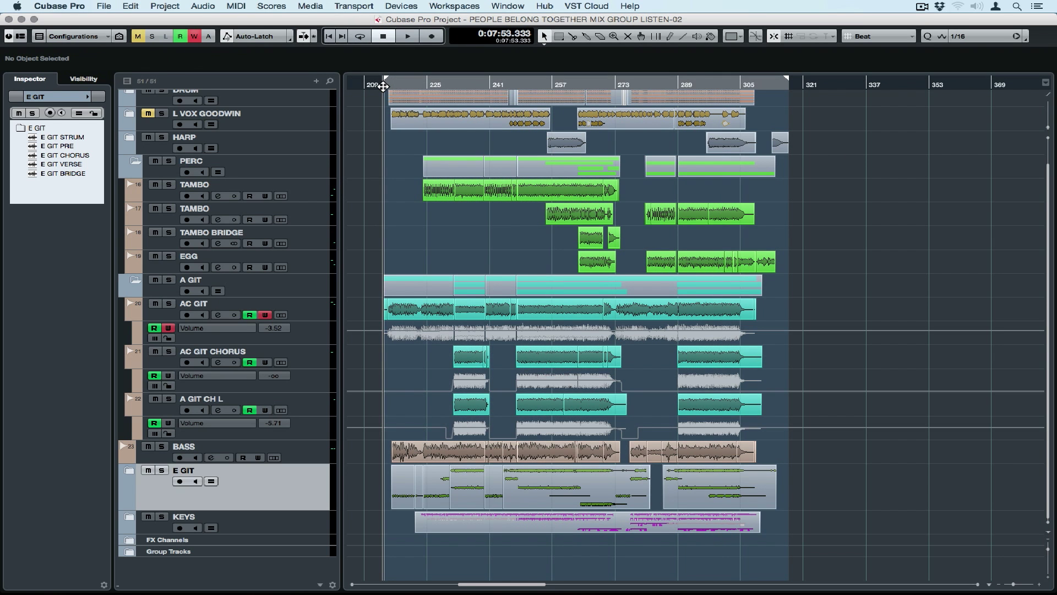
pyautogui.press('space')
pyautogui.press('h')
pyautogui.press('h')
pyautogui.press('h')
pyautogui.press('h')
pyautogui.press('h')
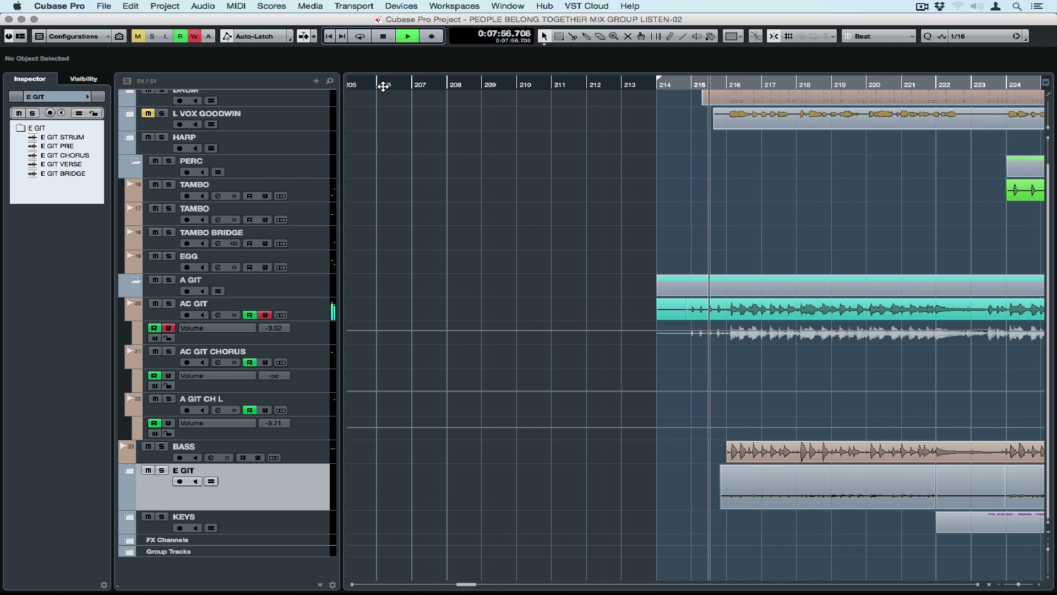
pyautogui.press('space')
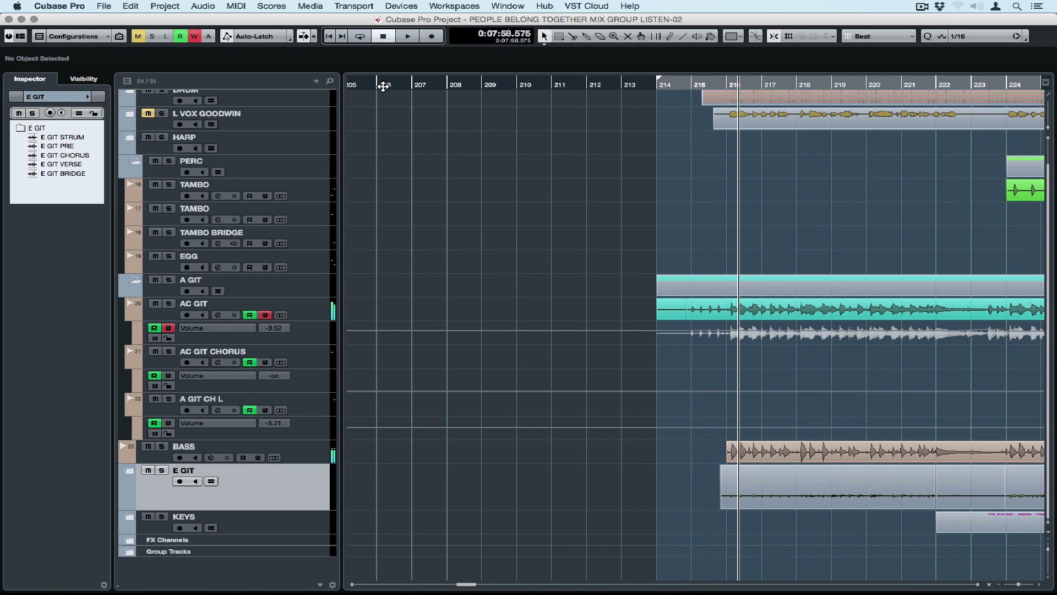
# Step: Audition near bar 313, stop at 0:11:38.254, and show the Transport Panel with locators 0:07:53.333–0:11:42.222
pyautogui.hscroll(5, 606, 227)
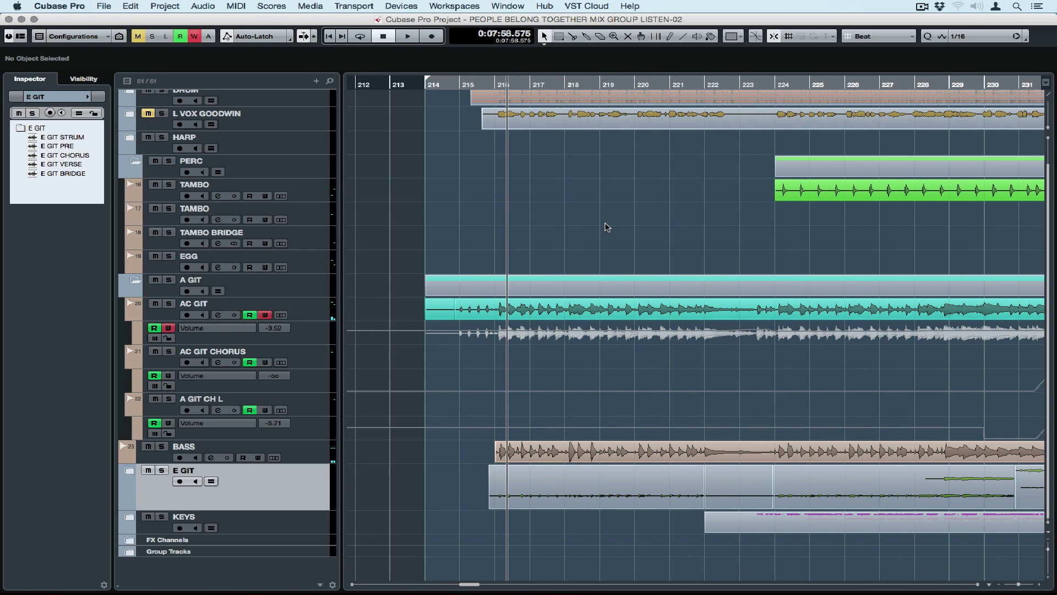
pyautogui.scroll(-5, 607, 227)
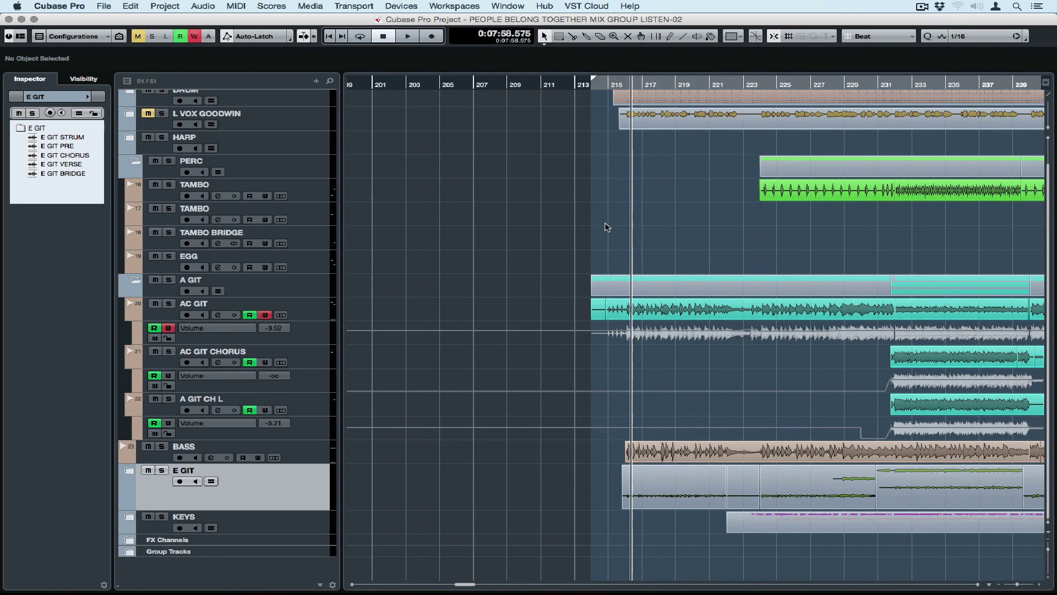
pyautogui.scroll(2, 606, 227)
pyautogui.hscroll(15, 606, 227)
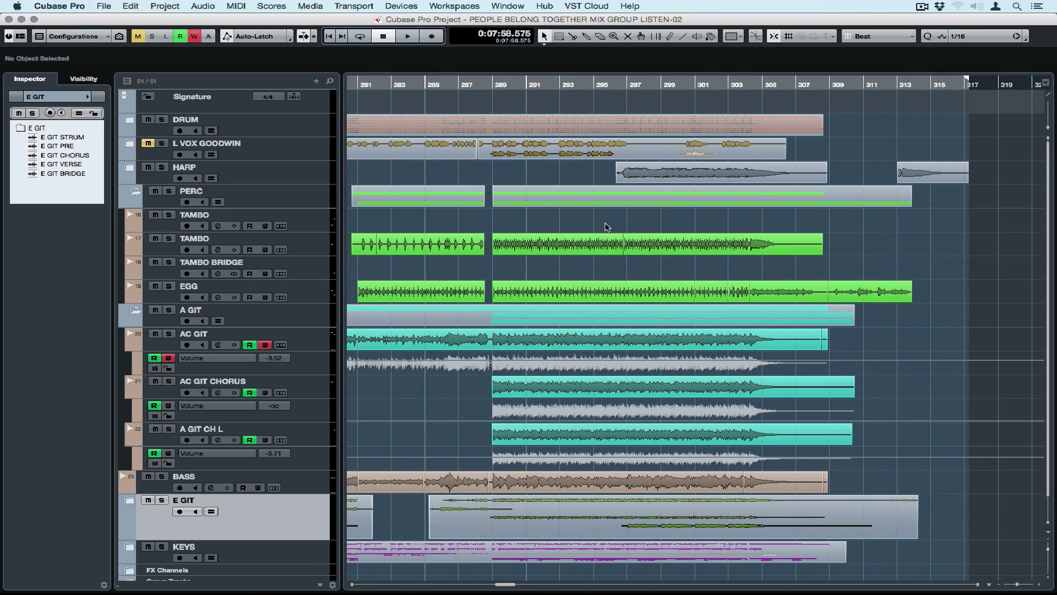
pyautogui.doubleClick(917, 84)
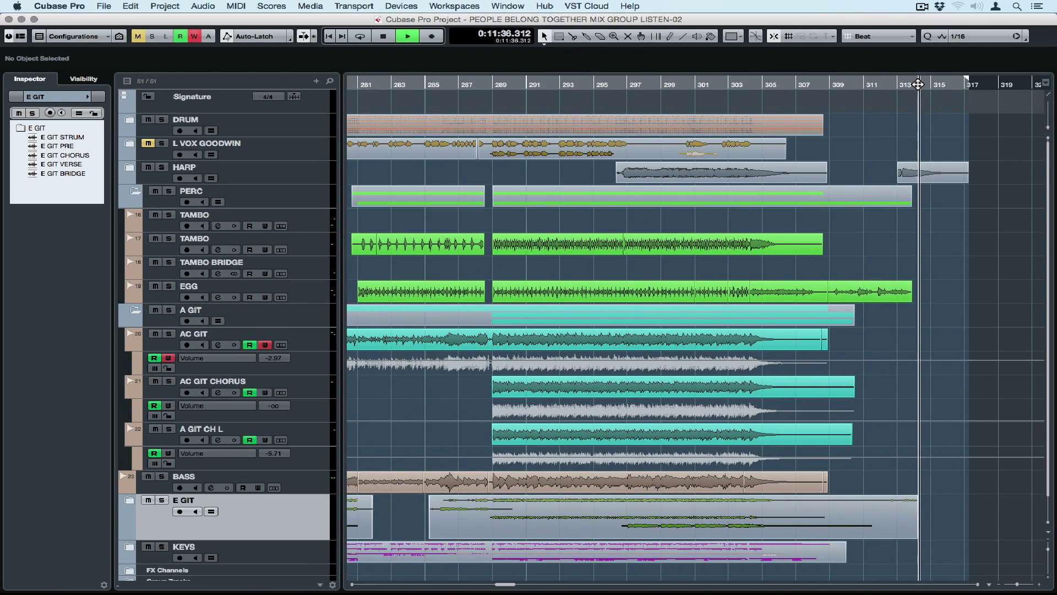
pyautogui.press('space')
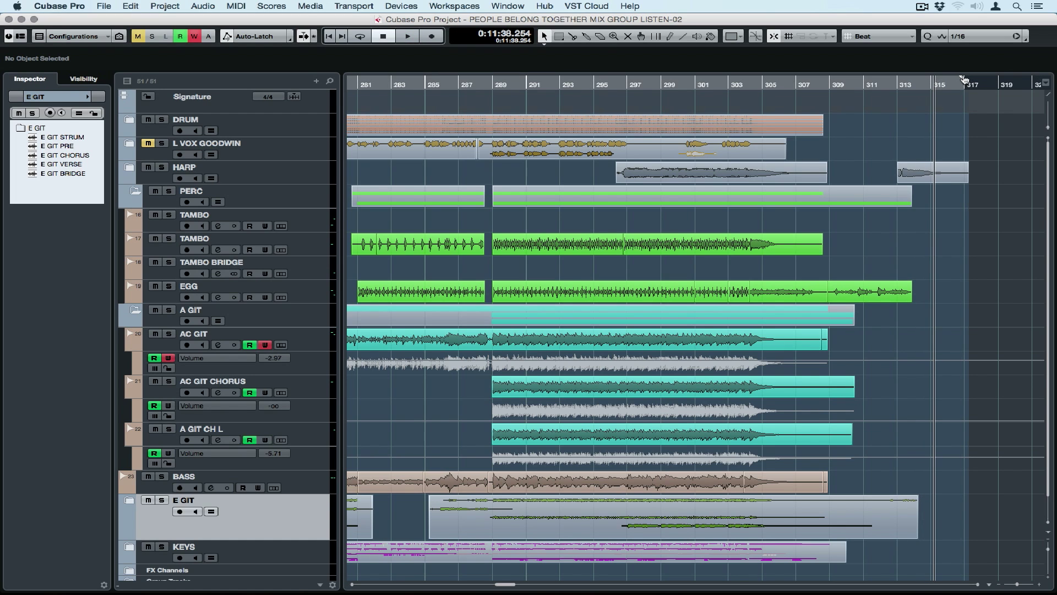
pyautogui.press('F2')
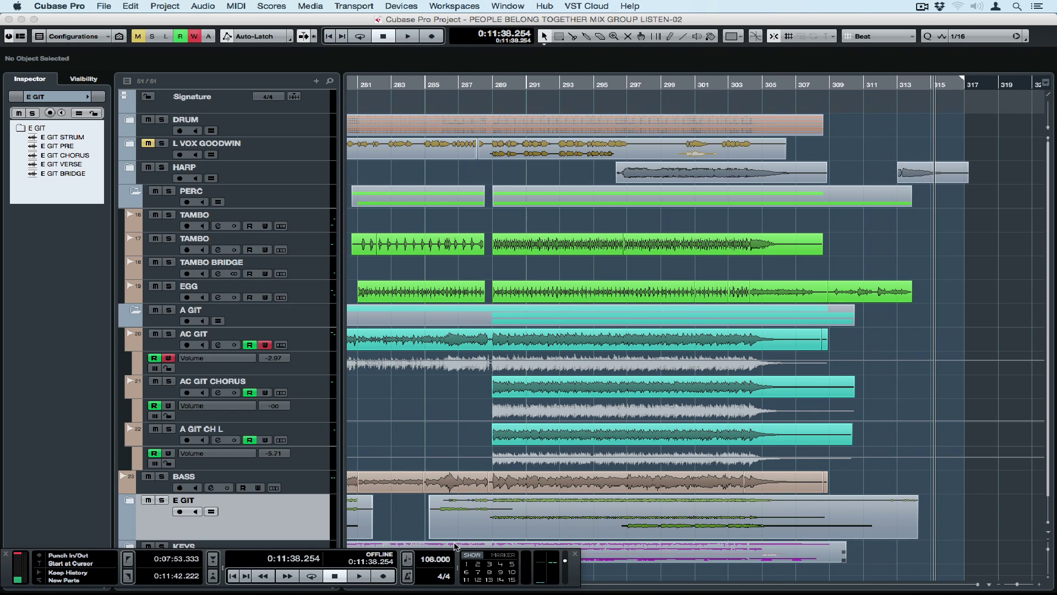
# Step: Open File > Export > Audio Mixdown and name the export 'PEOPLE BELONG 108 BPM'
pyautogui.click(106, 6)
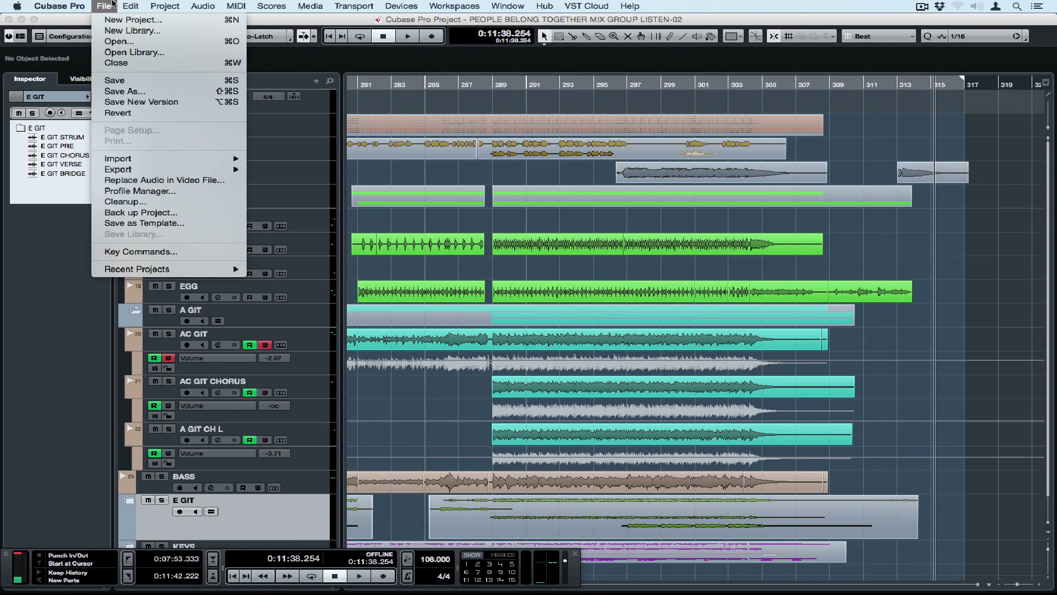
pyautogui.moveTo(142, 170)
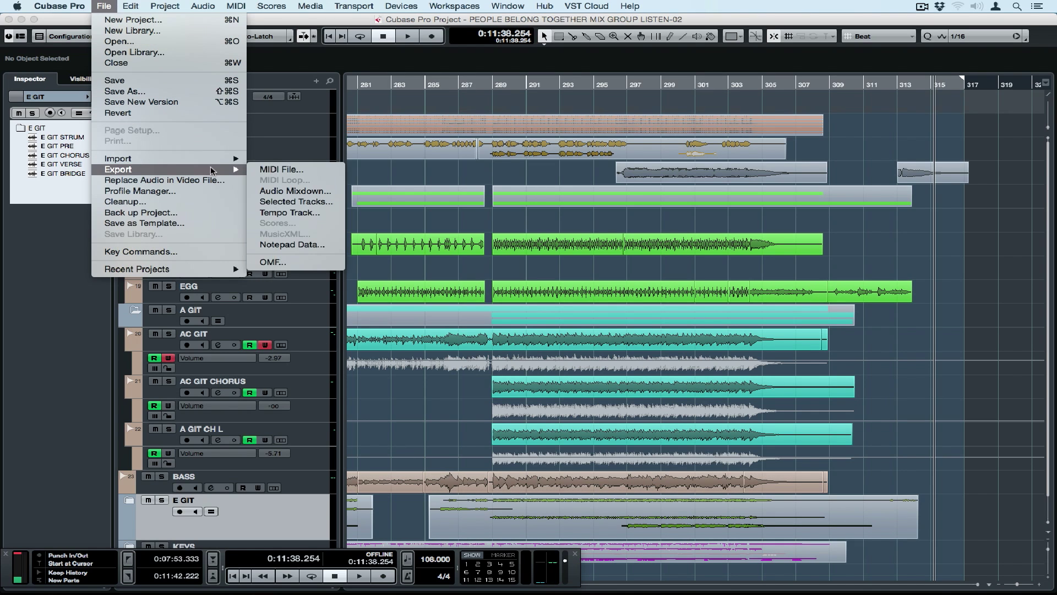
pyautogui.click(273, 191)
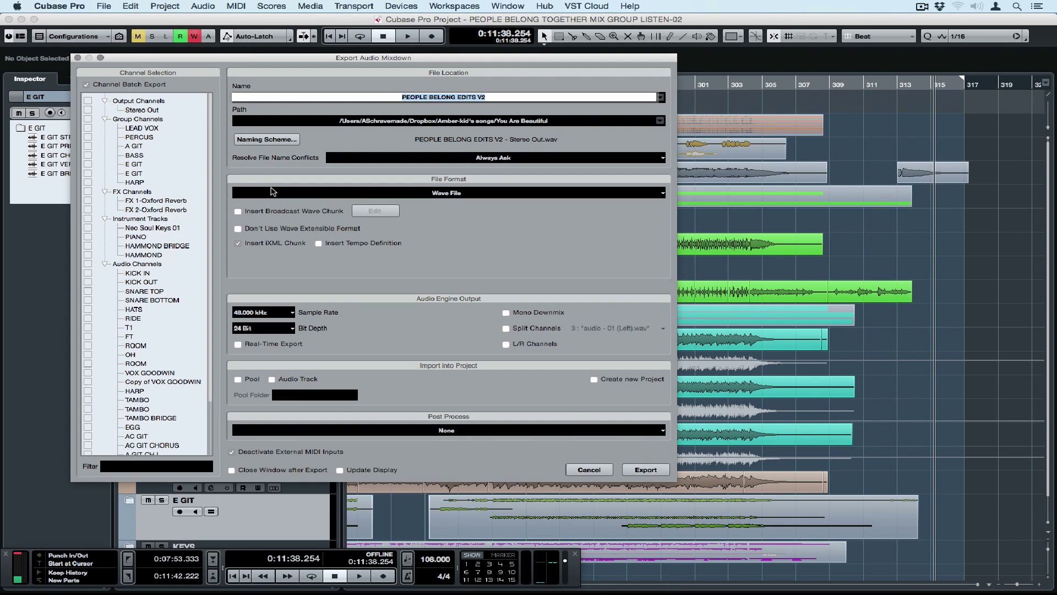
pyautogui.write('PEOPLE BELONG')
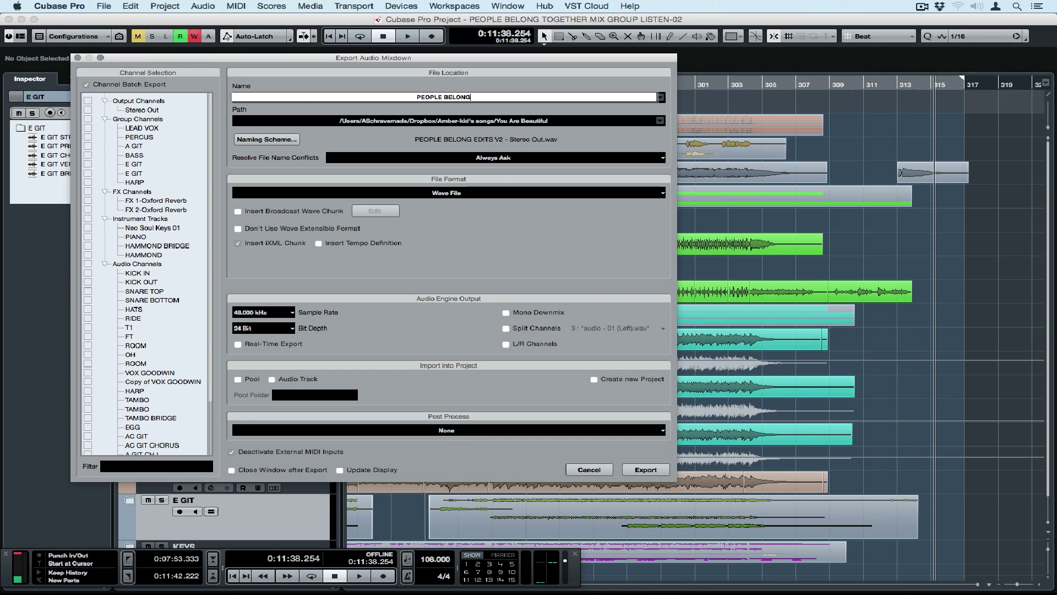
pyautogui.write(' 108 BPM')
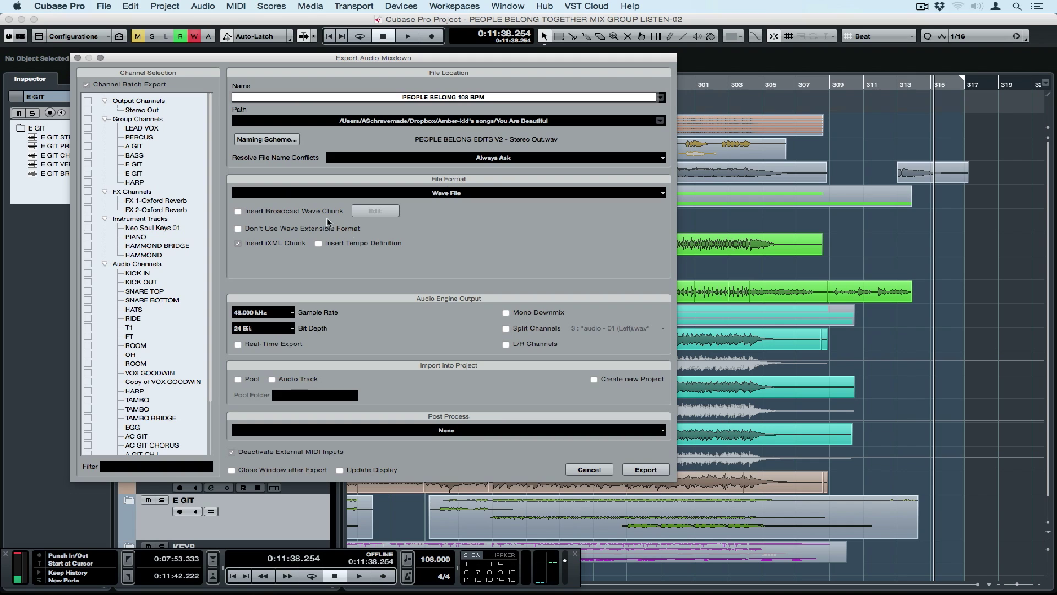
pyautogui.press('Return')
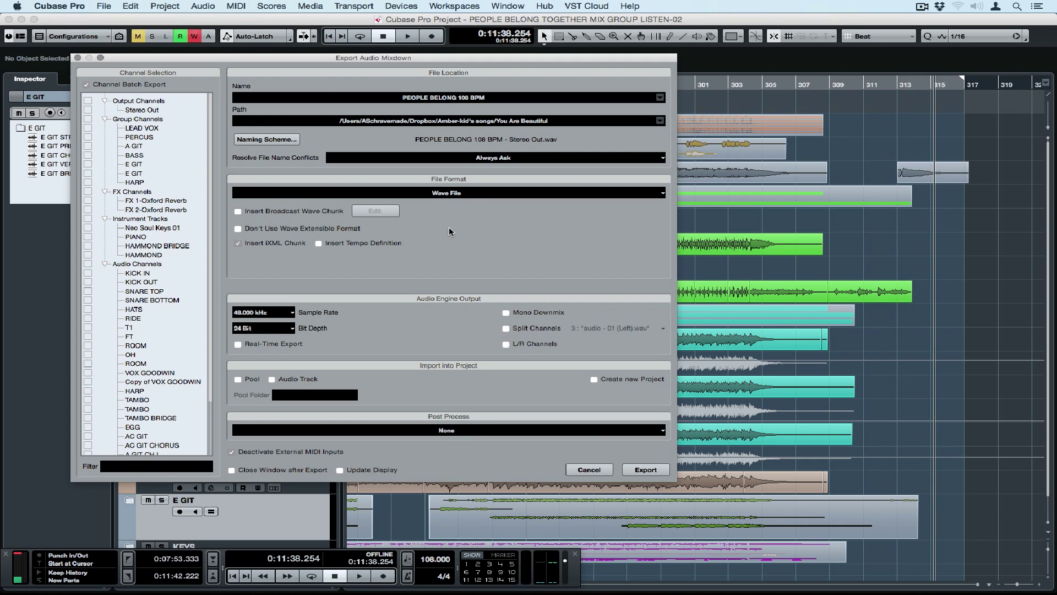
# Step: Create a new folder 'PEOPLE BELONG TOGETHER 108 BPM' and set it as the export path
pyautogui.click(445, 122)
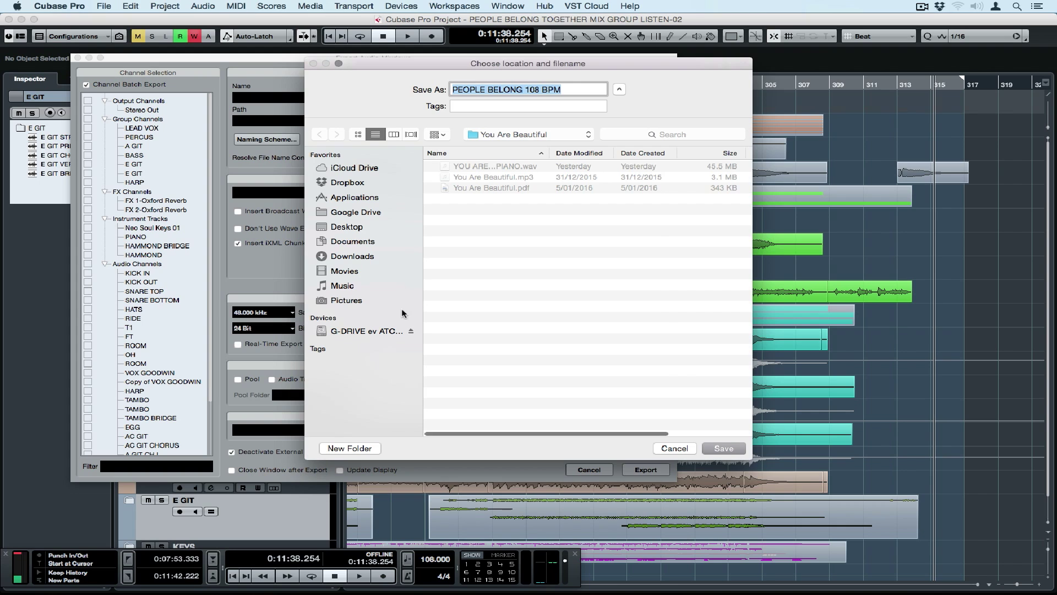
pyautogui.click(349, 448)
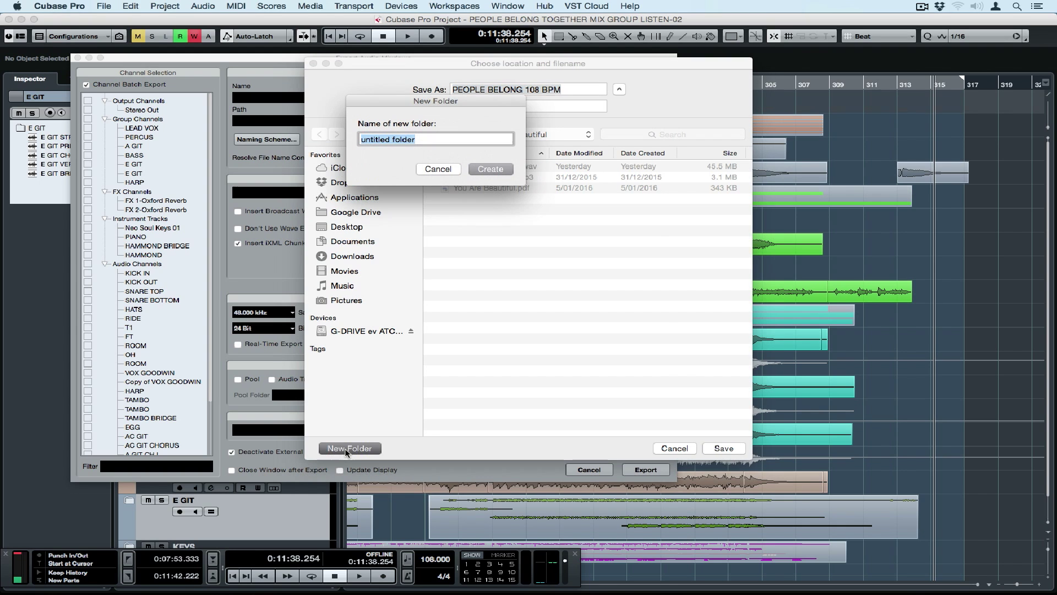
pyautogui.write('PEOPLE B')
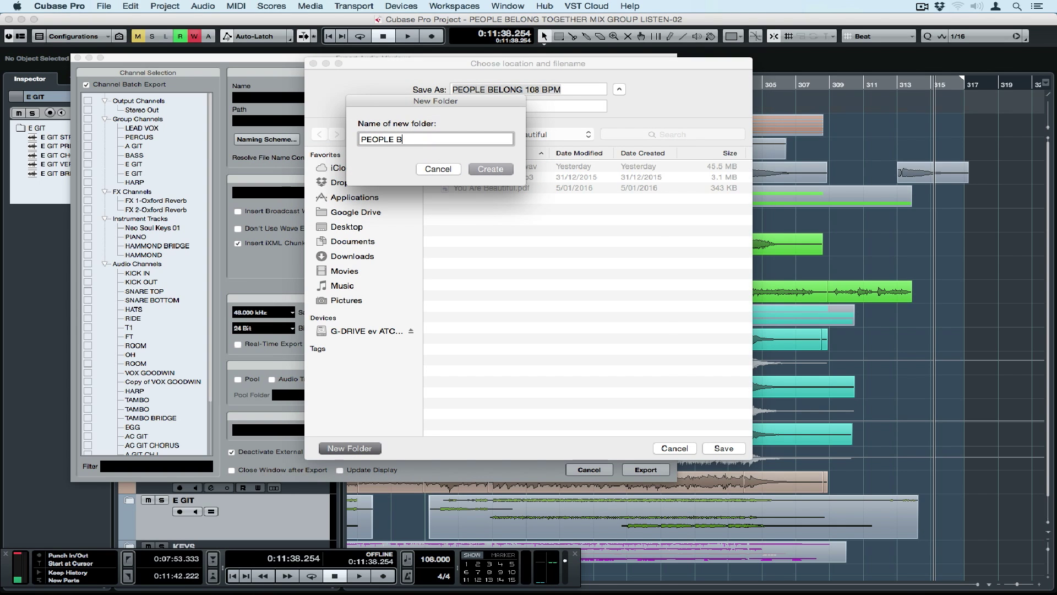
pyautogui.write('ELONG TOGETHER 108 BP')
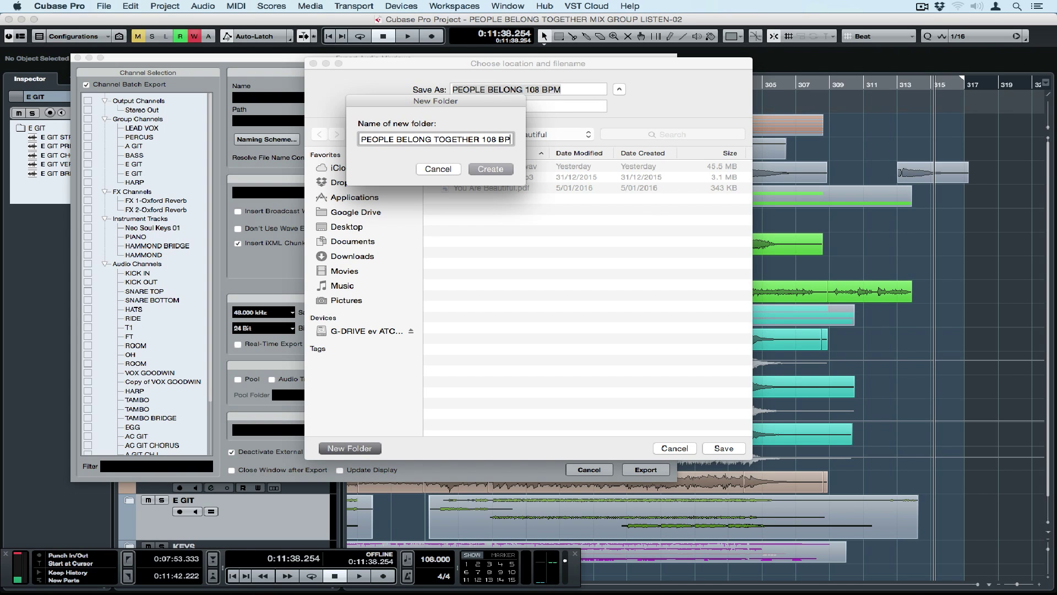
pyautogui.write('M')
pyautogui.press('Return')
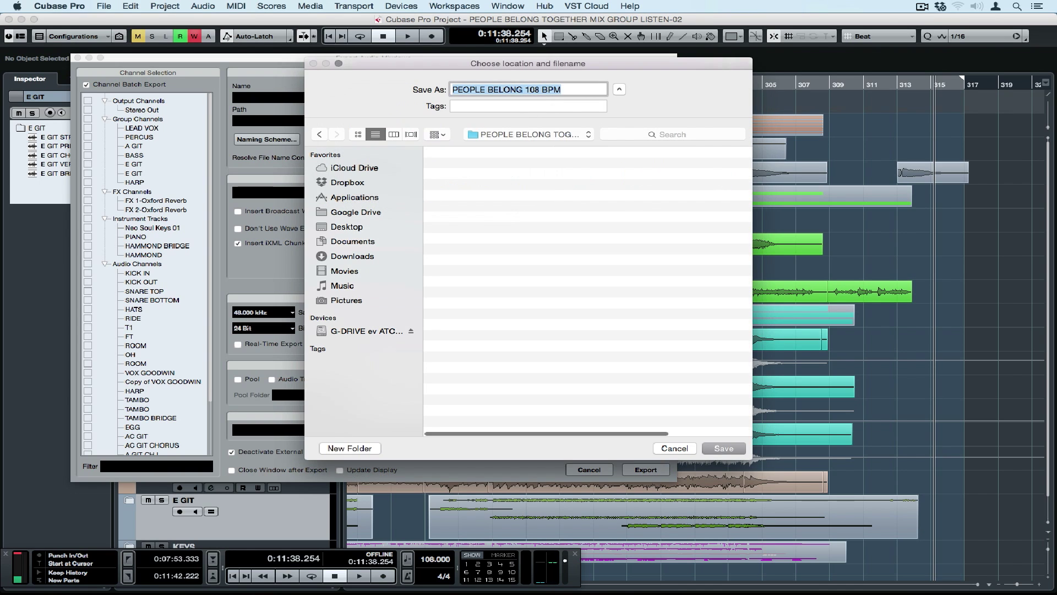
pyautogui.click(741, 452)
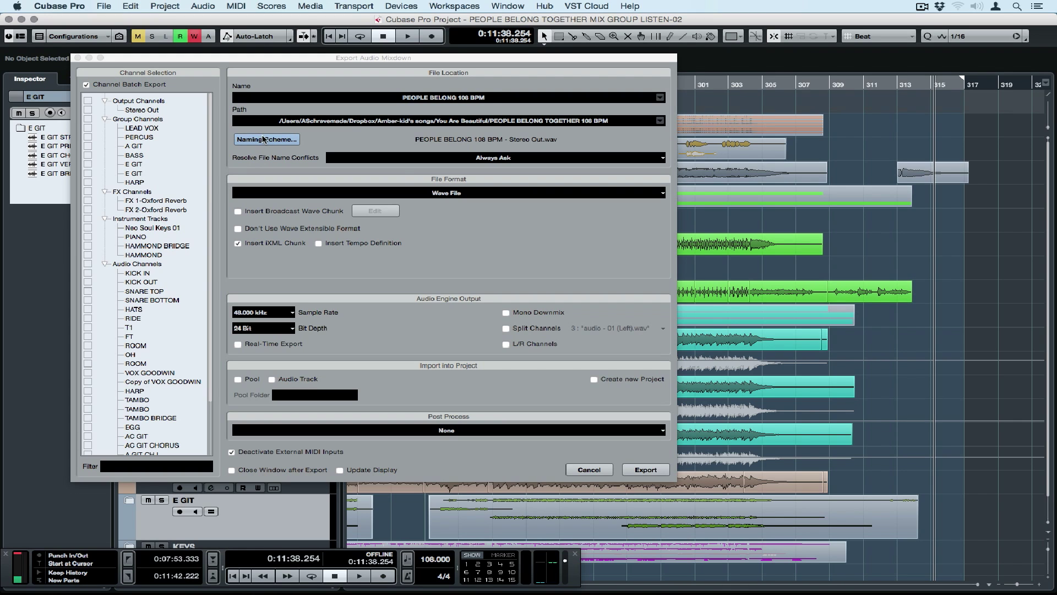
pyautogui.click(264, 140)
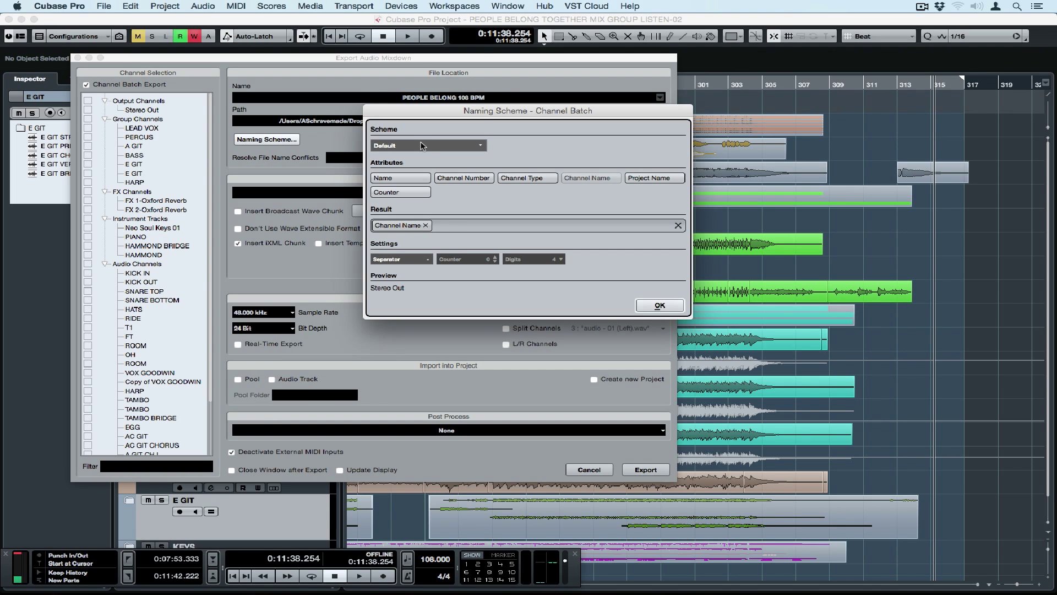
# Step: Set the batch naming scheme to Custom using only Channel Name, giving Stereo Out.wav
pyautogui.click(482, 147)
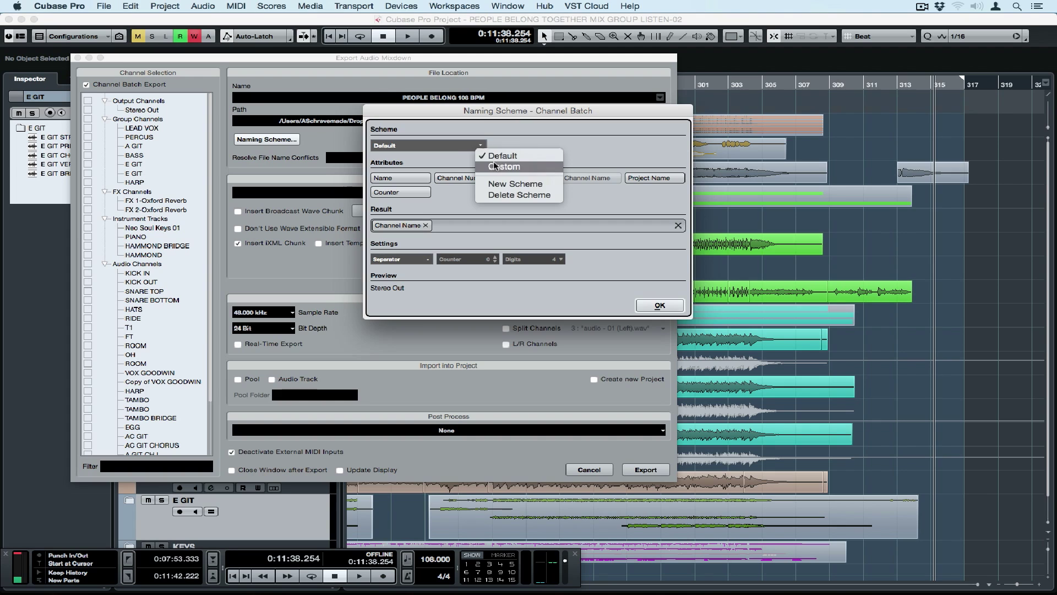
pyautogui.click(502, 183)
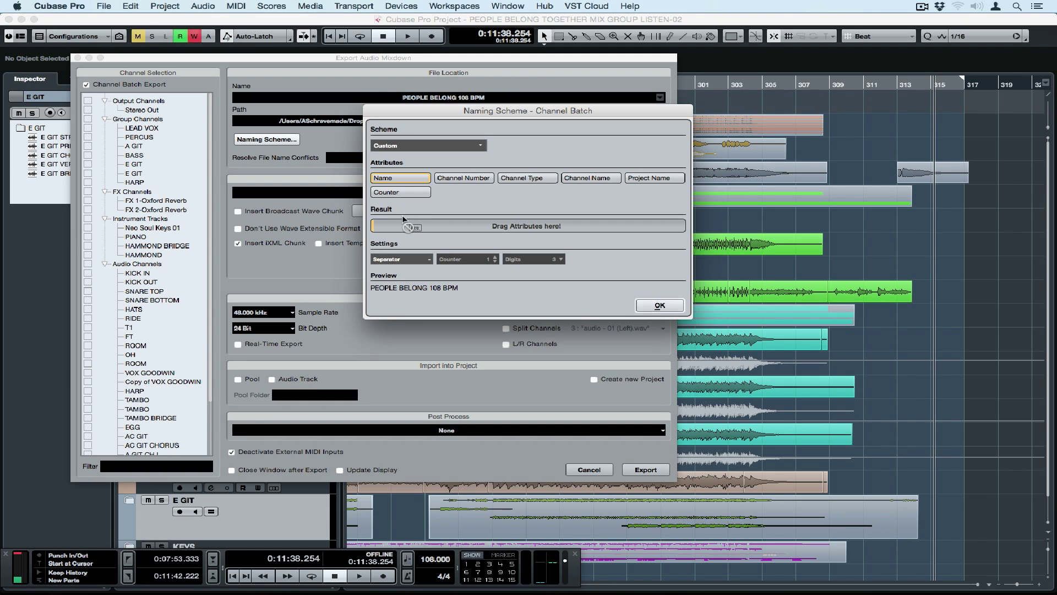
pyautogui.moveTo(589, 173); pyautogui.dragTo(405, 229)
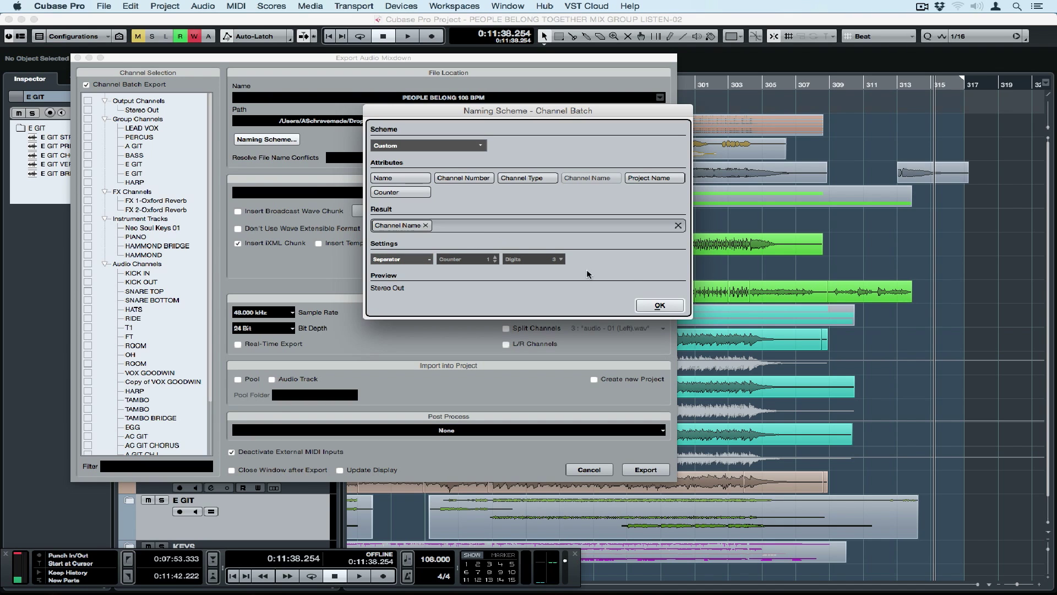
pyautogui.click(660, 305)
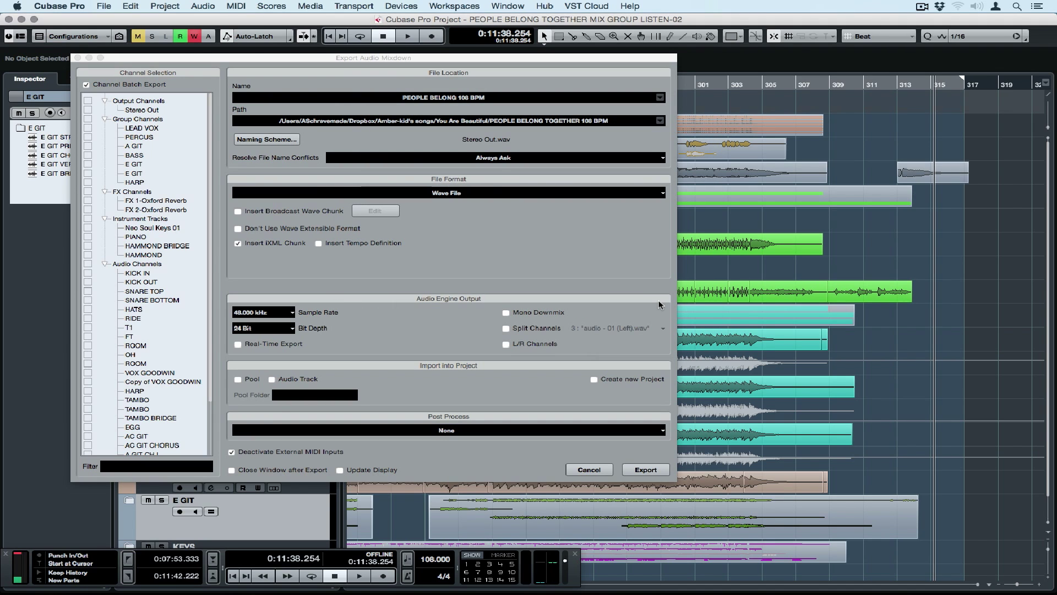
pyautogui.click(454, 194)
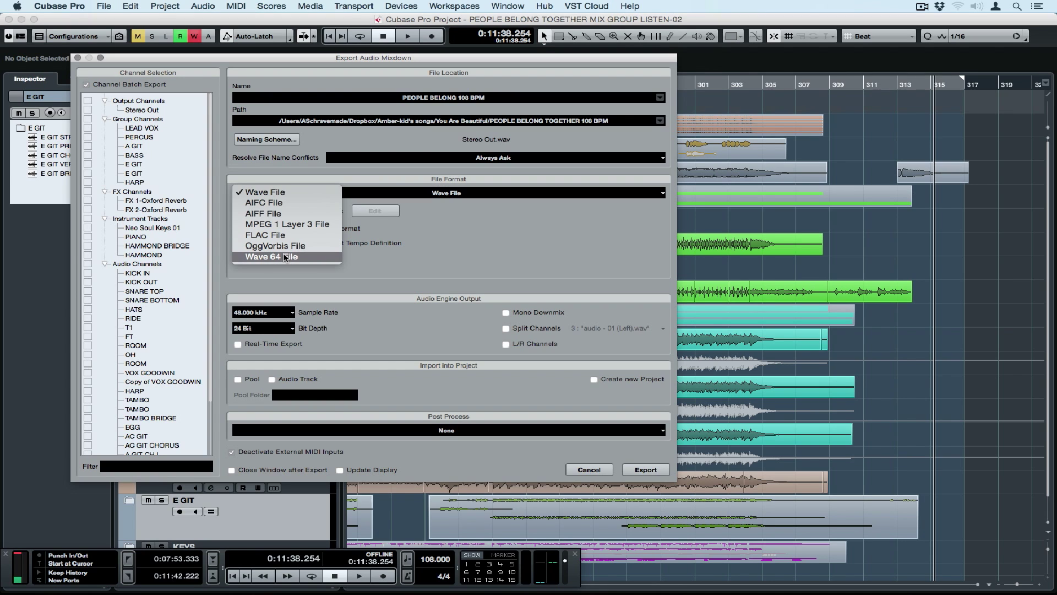
pyautogui.click(312, 286)
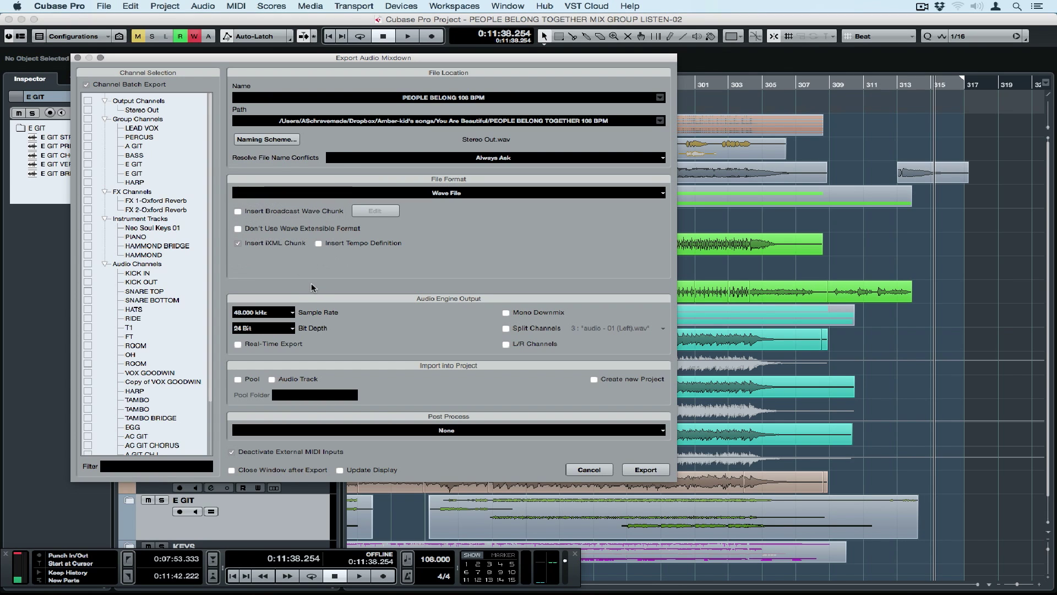
pyautogui.click(262, 312)
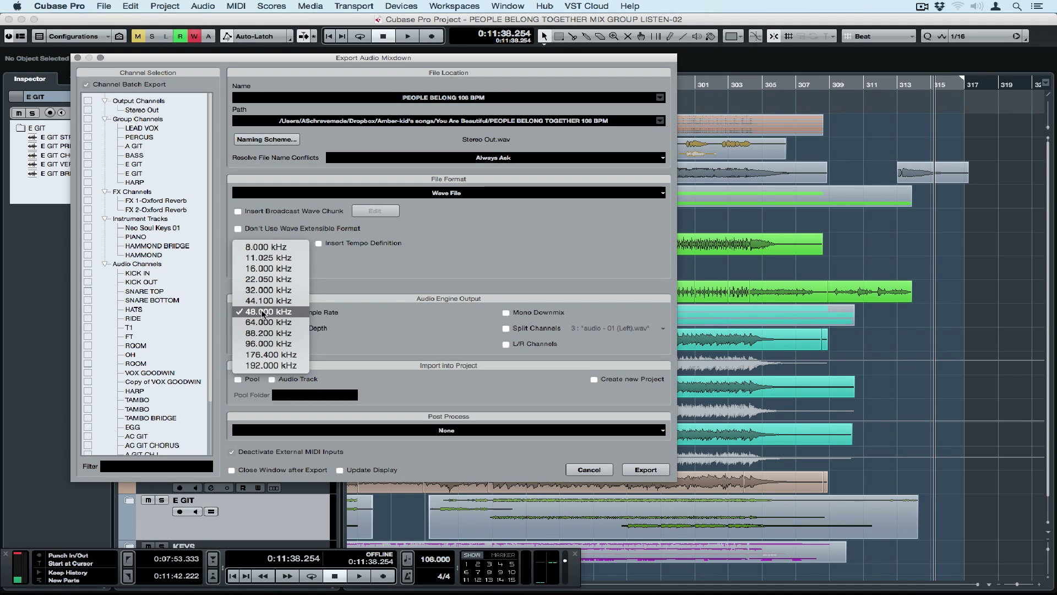
pyautogui.click(355, 317)
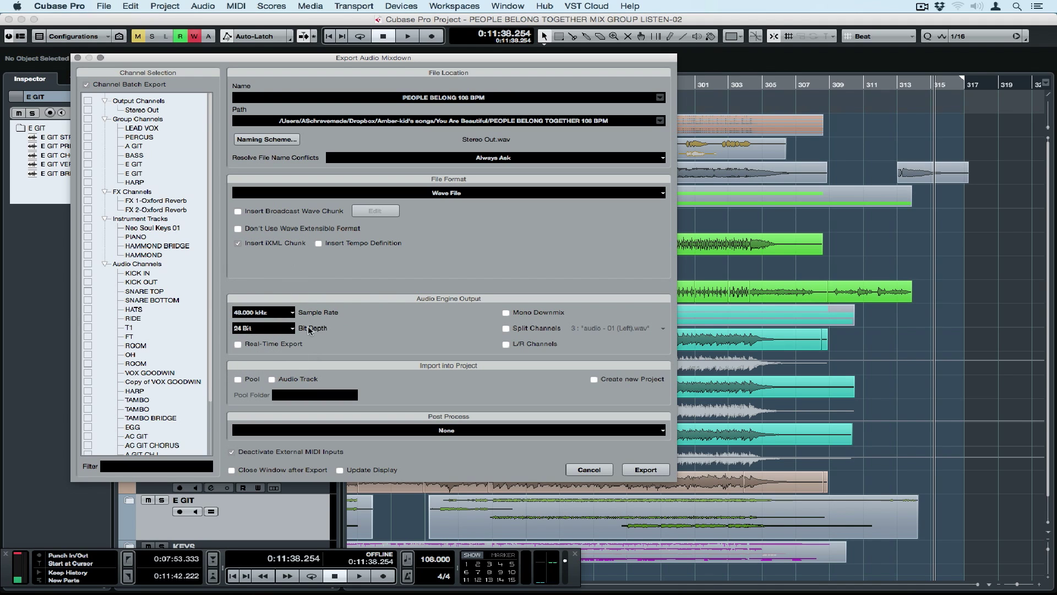
pyautogui.click(279, 330)
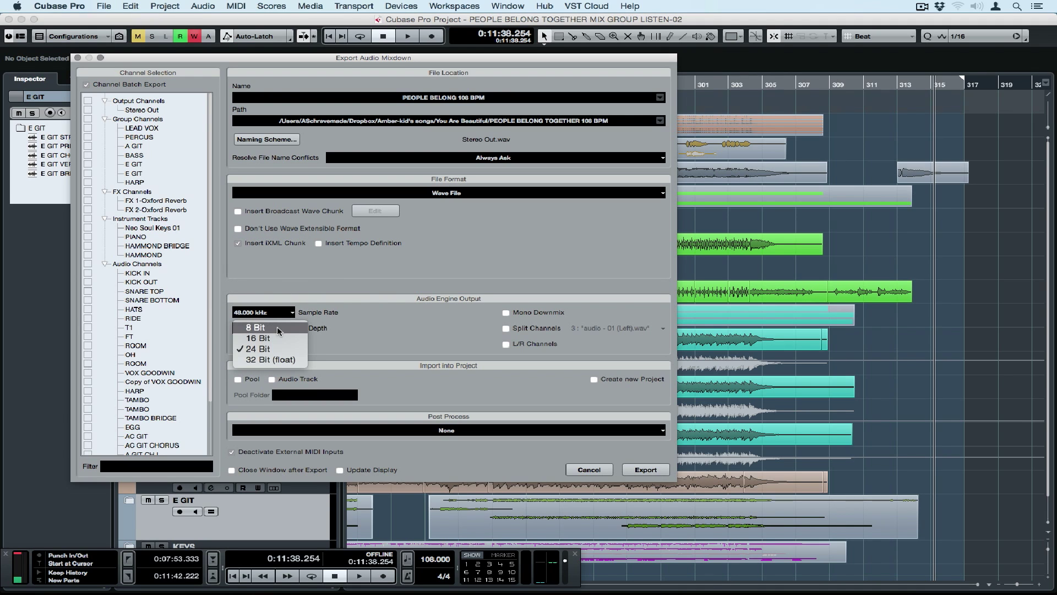
pyautogui.click(333, 318)
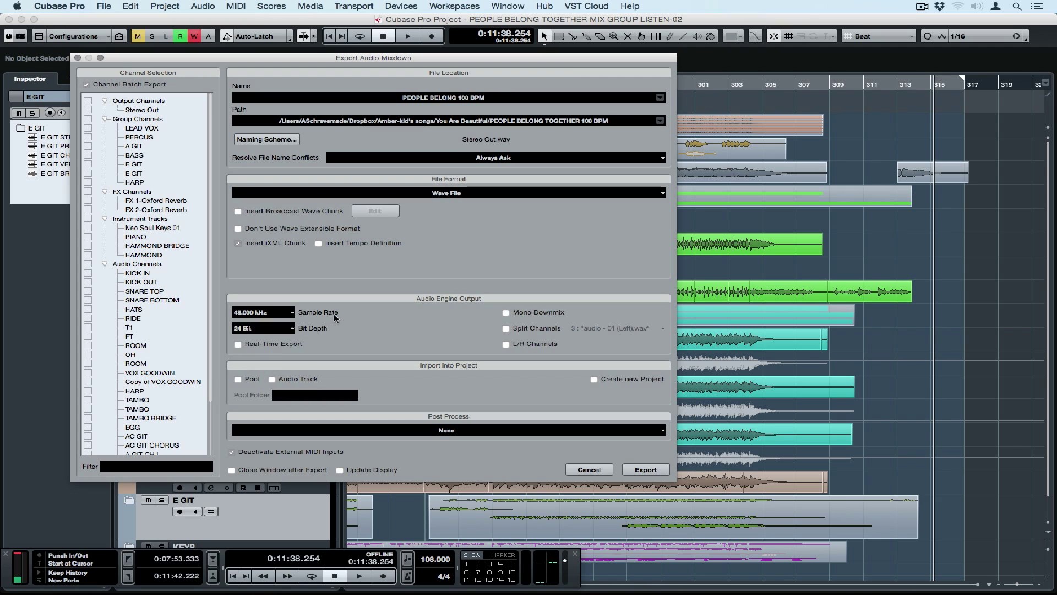
# Step: Toggle Real-Time Export and Split Channels on and back off, leaving Post Process at None
pyautogui.click(238, 344)
pyautogui.click(239, 344)
pyautogui.click(502, 329)
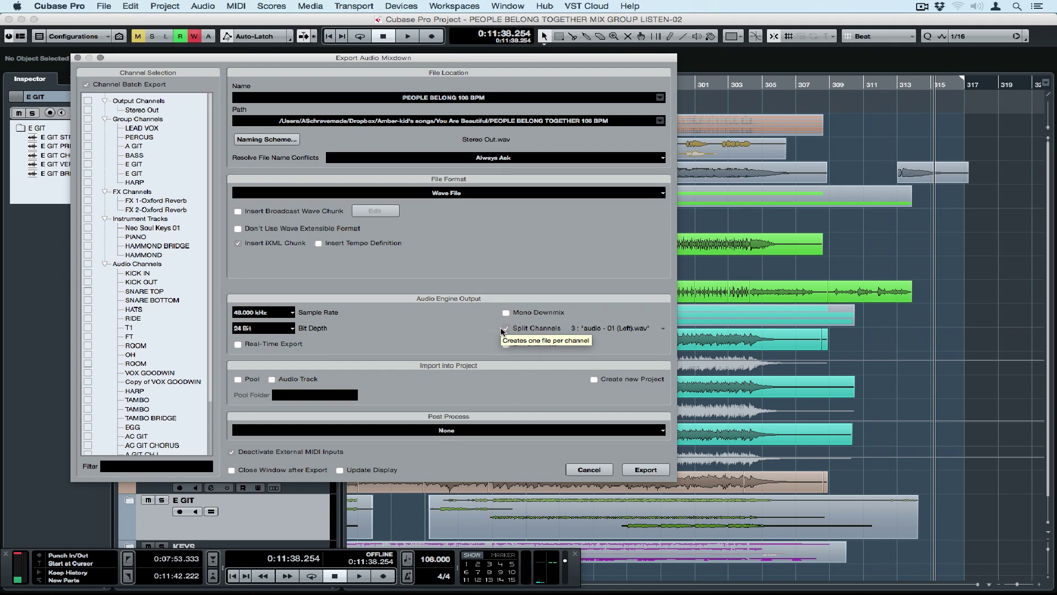
pyautogui.click(502, 330)
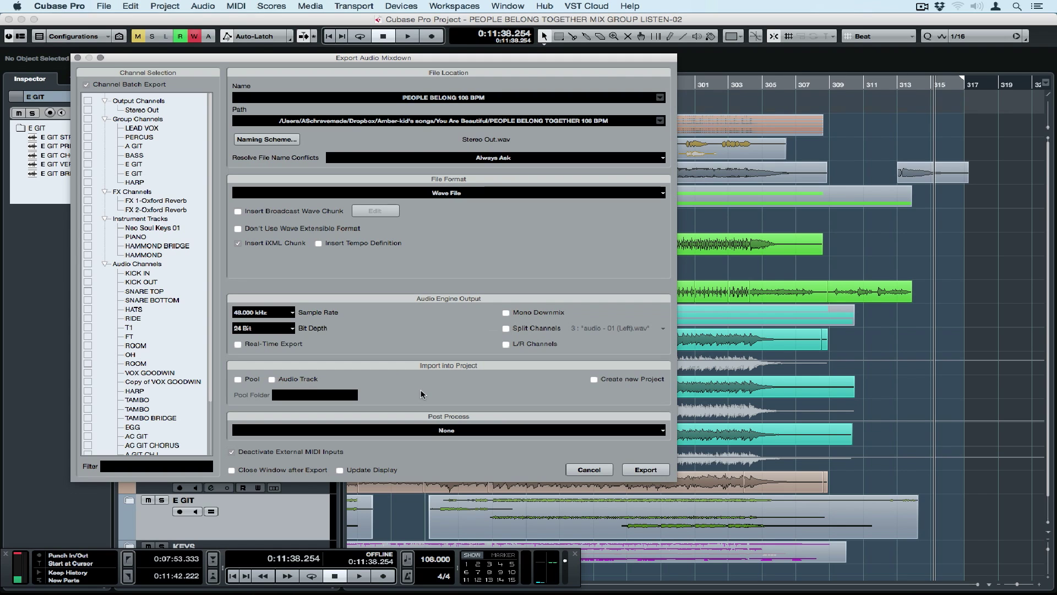
pyautogui.click(452, 432)
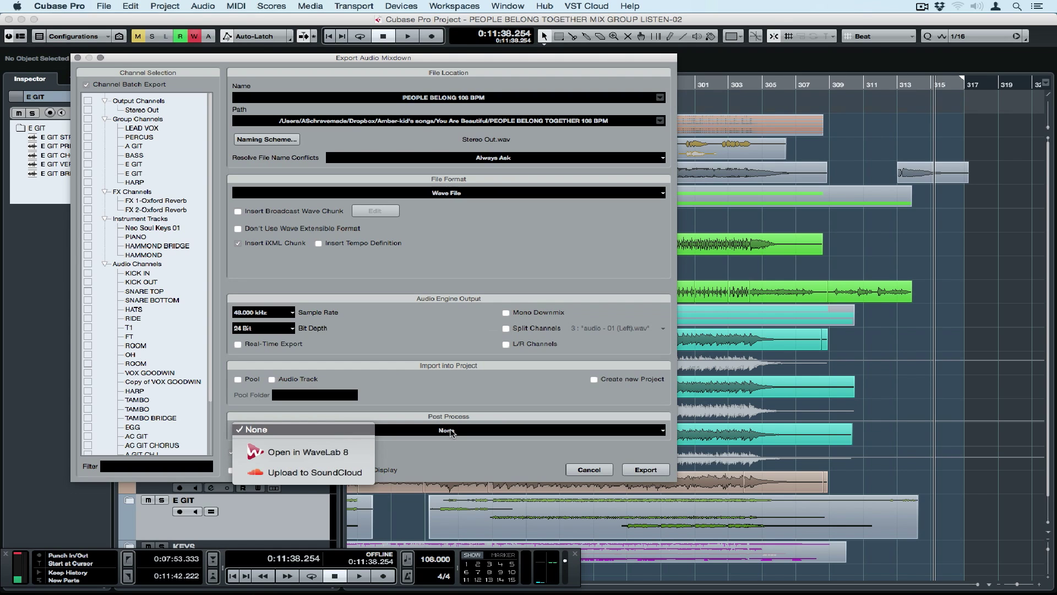
pyautogui.click(429, 396)
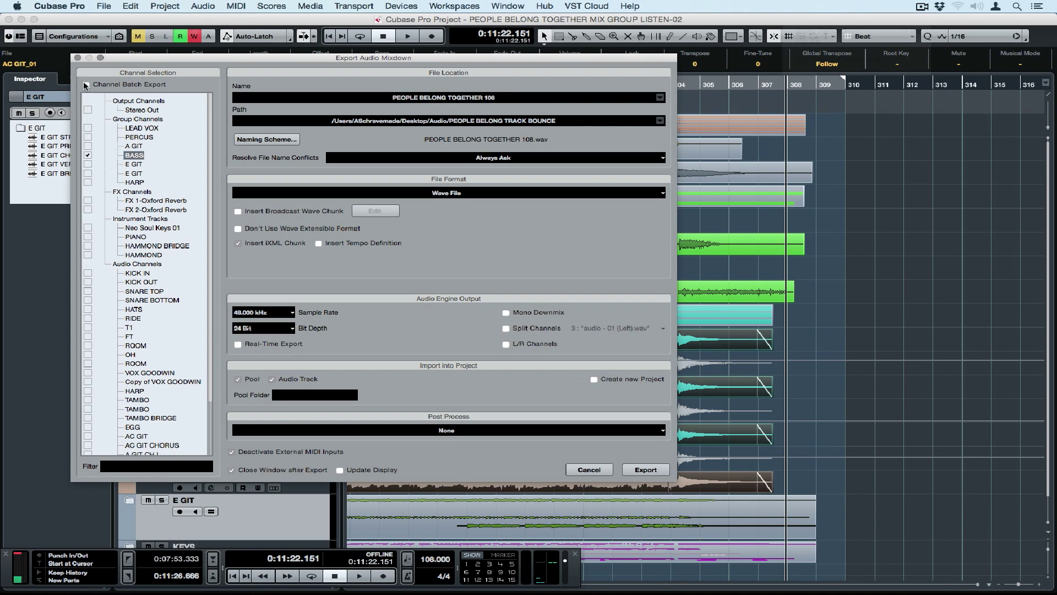
# Step: Enable Channel Batch Export with Stereo Out and all Group Channels, and open the MixConsole
pyautogui.click(86, 86)
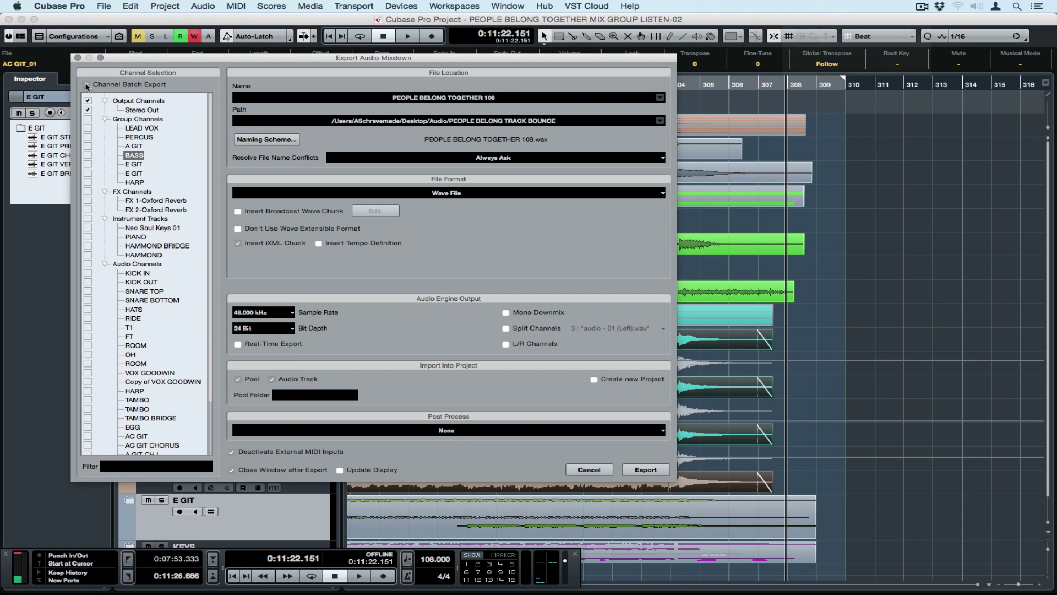
pyautogui.click(88, 119)
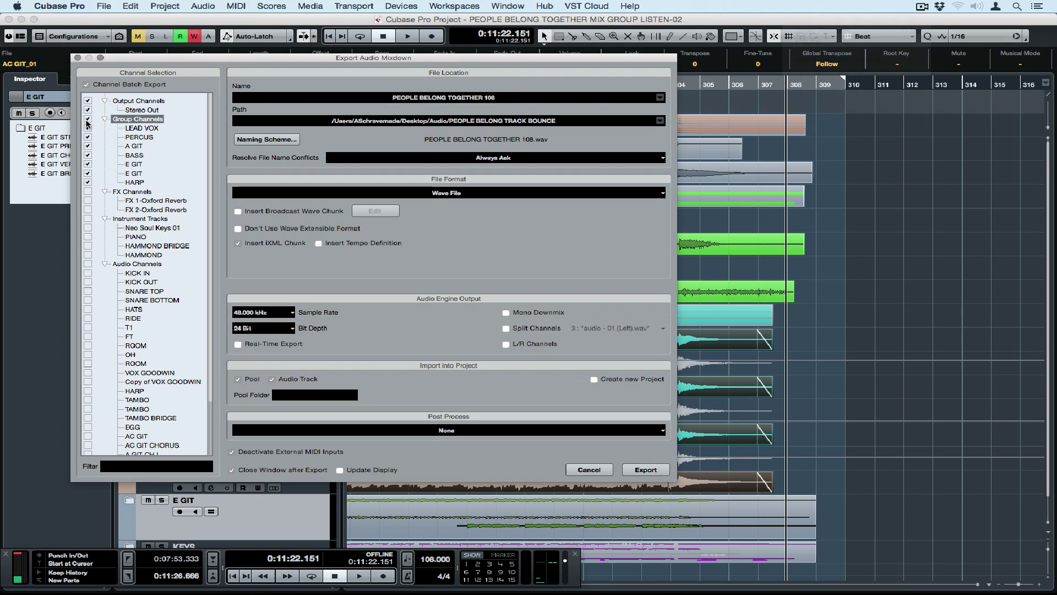
pyautogui.press('F3')
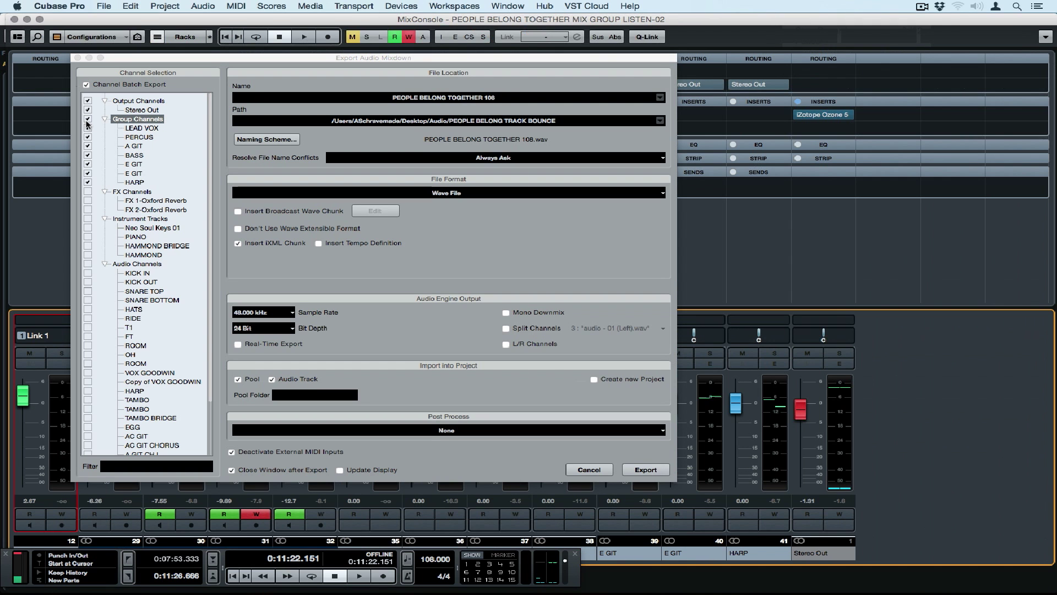
pyautogui.moveTo(126, 58); pyautogui.dragTo(967, 111)
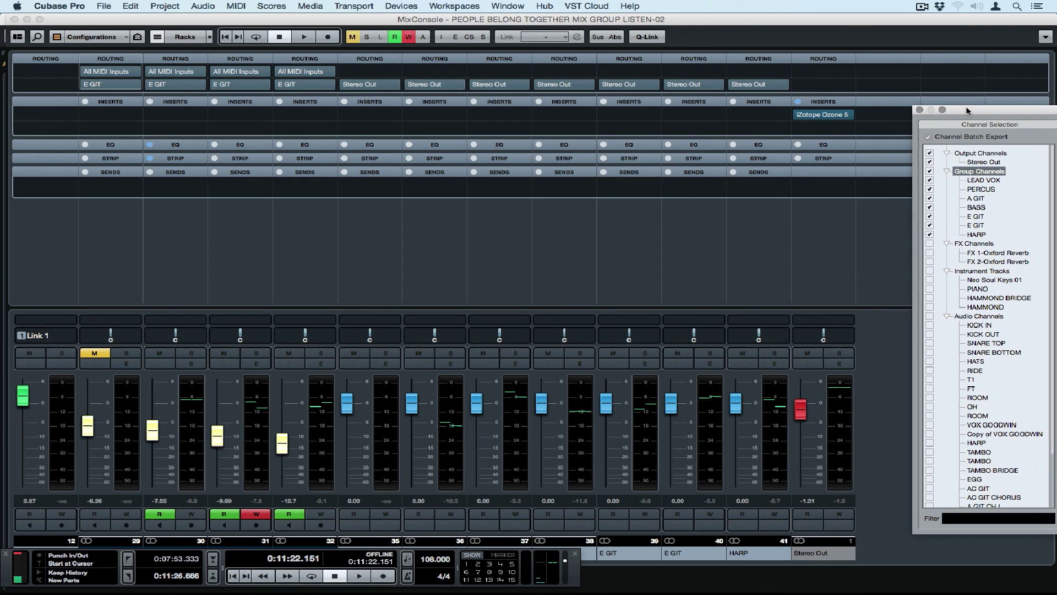
pyautogui.moveTo(968, 111); pyautogui.dragTo(185, 46)
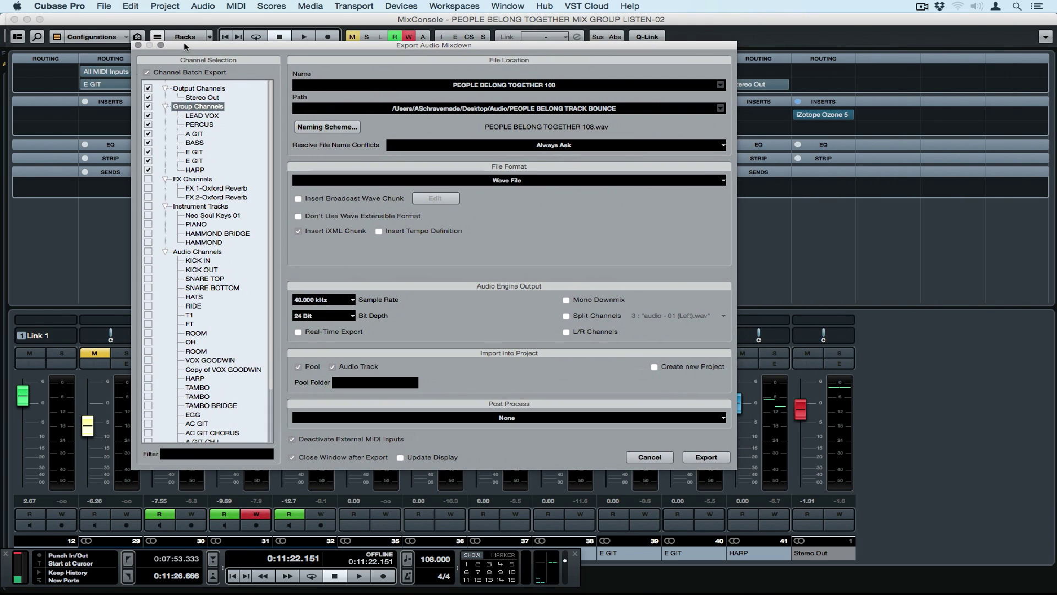
# Step: Include FX Channels and Instrument Tracks in the batch, and exclude the Group Channels
pyautogui.click(148, 179)
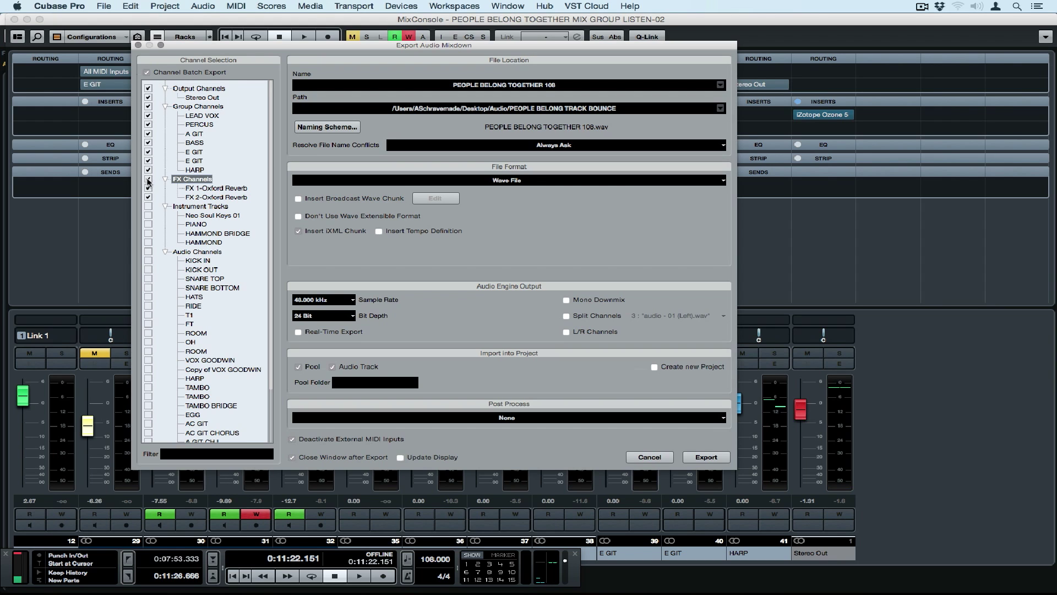
pyautogui.click(149, 207)
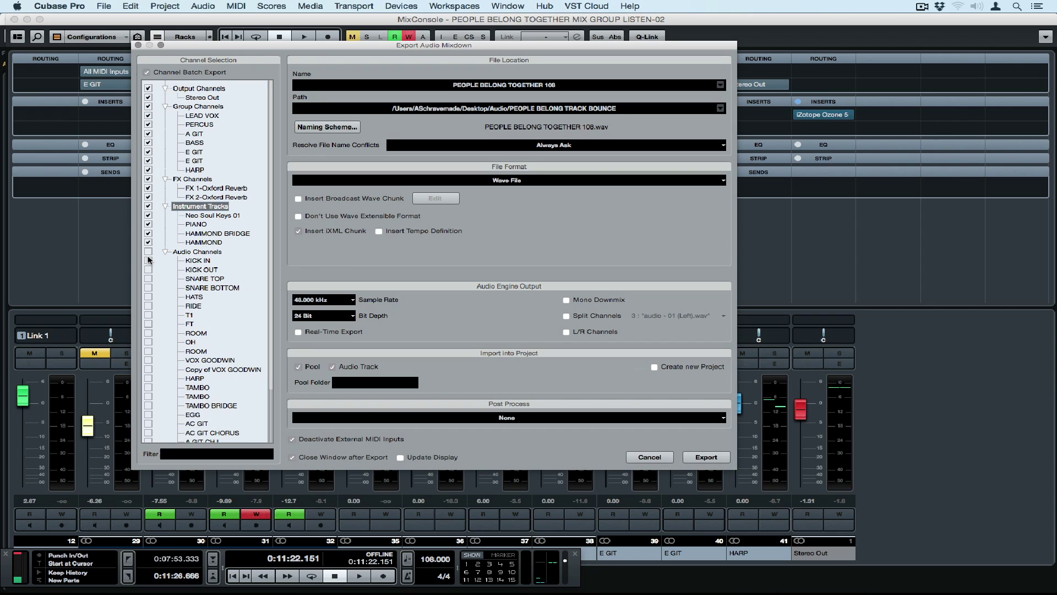
pyautogui.click(149, 107)
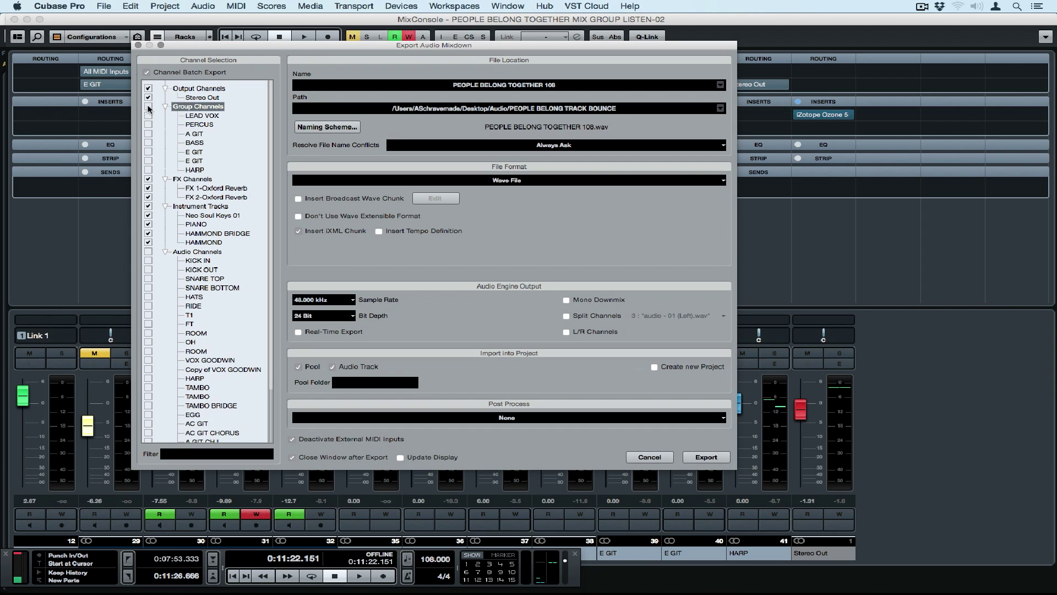
# Step: Tick the drum channels KICK IN through the second ROOM and start the export
pyautogui.click(149, 261)
pyautogui.click(148, 269)
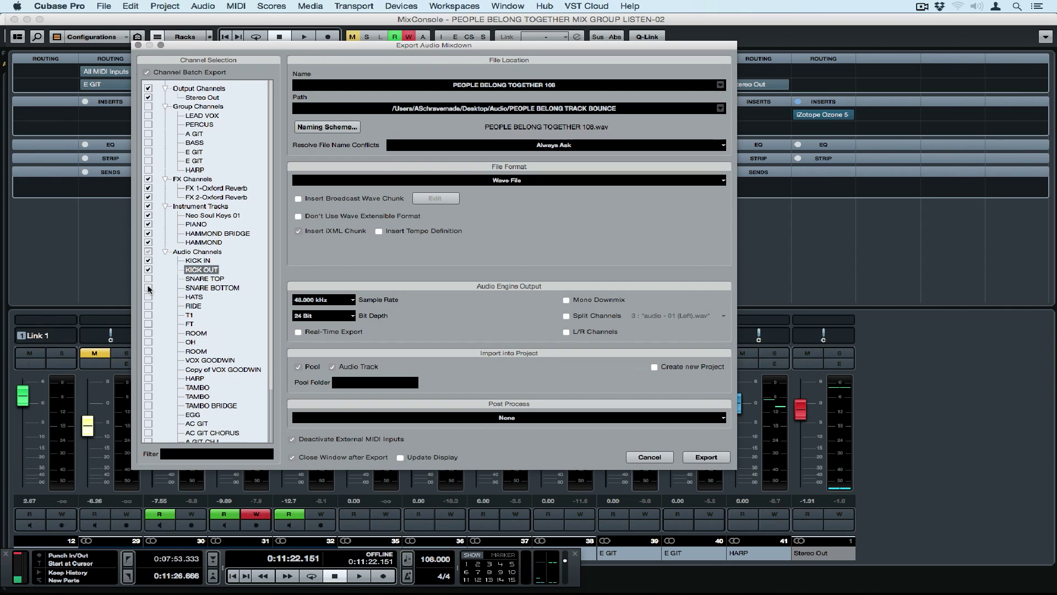
pyautogui.click(148, 279)
pyautogui.click(148, 287)
pyautogui.click(148, 297)
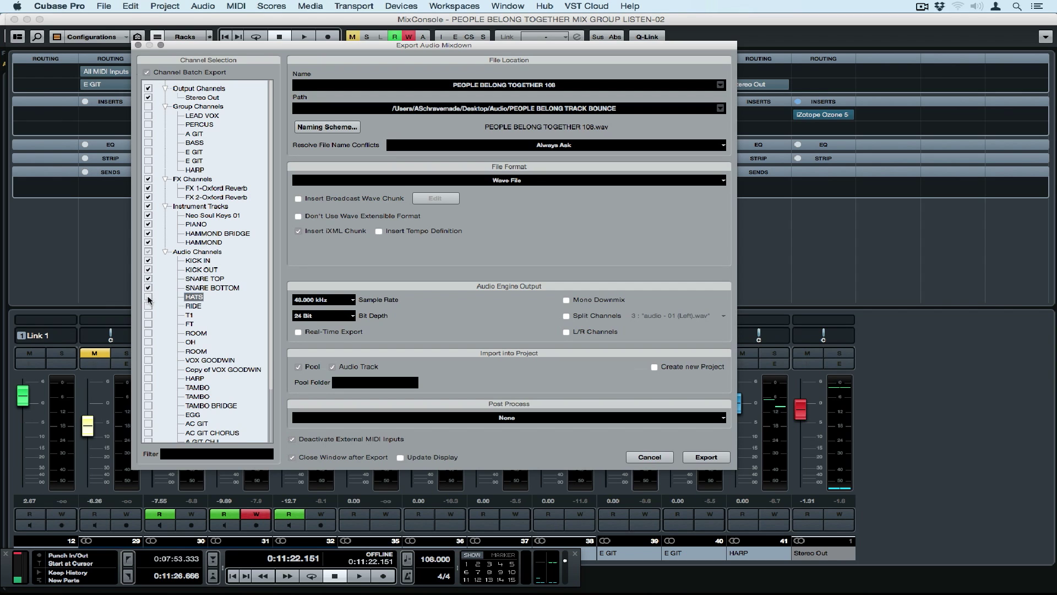
pyautogui.click(148, 306)
pyautogui.click(148, 315)
pyautogui.click(148, 324)
pyautogui.click(148, 333)
pyautogui.click(148, 342)
pyautogui.click(149, 351)
pyautogui.click(707, 457)
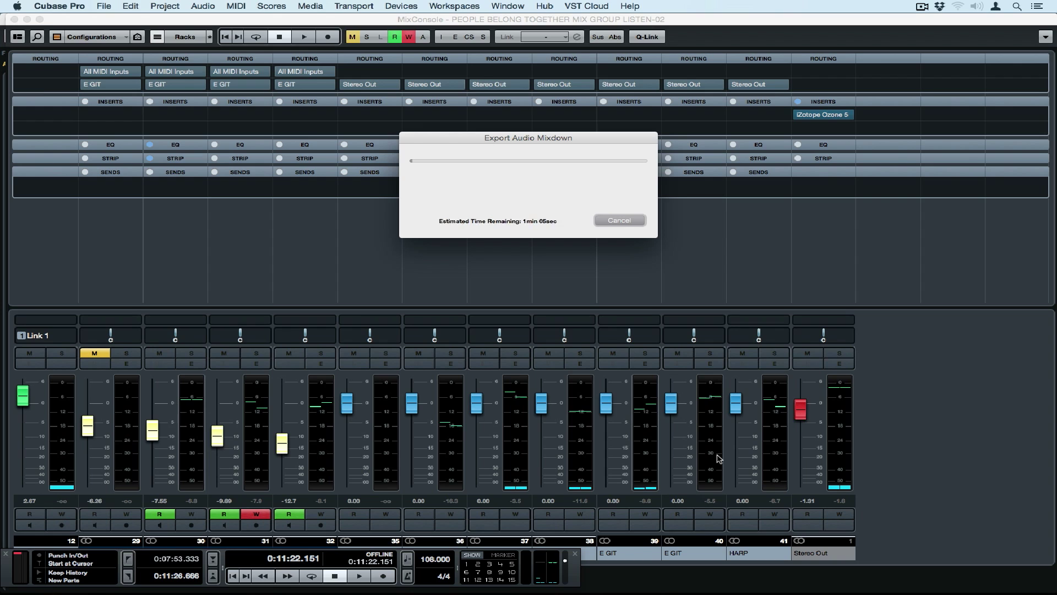